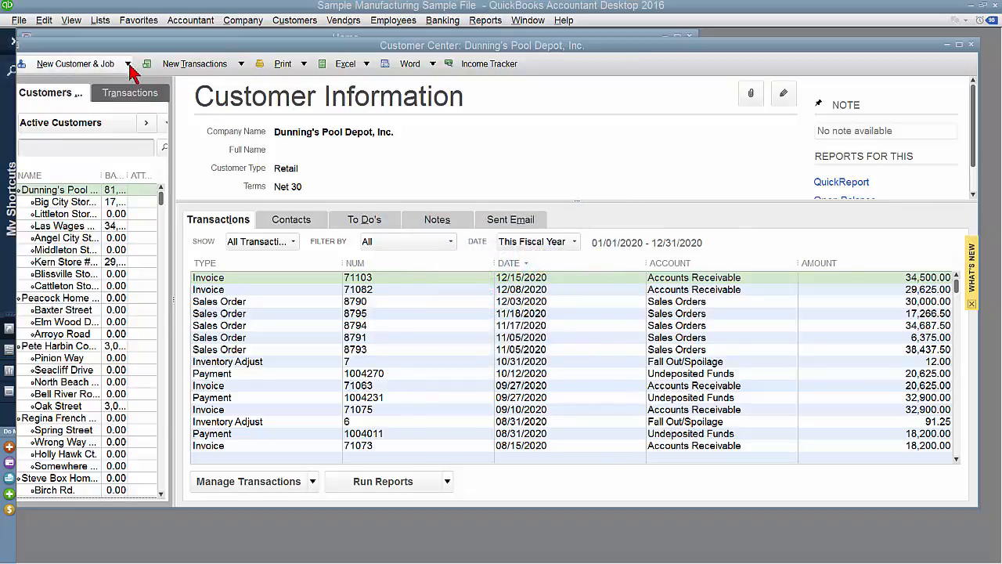
# - Open the multiple Customer:Job entry list and remove Alt. Phone from its displayed columns
pyautogui.click(127, 64)
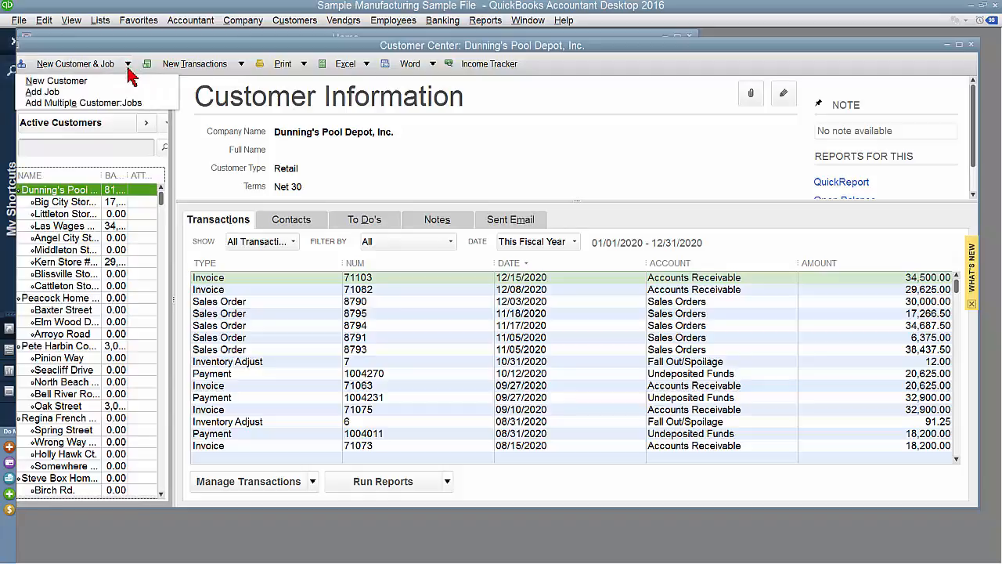
pyautogui.click(127, 106)
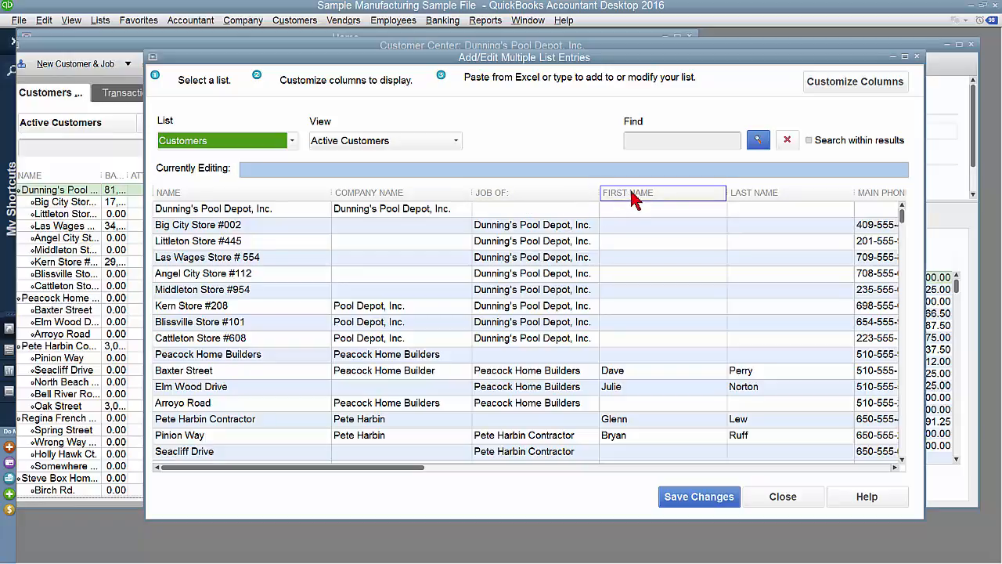
pyautogui.click(827, 89)
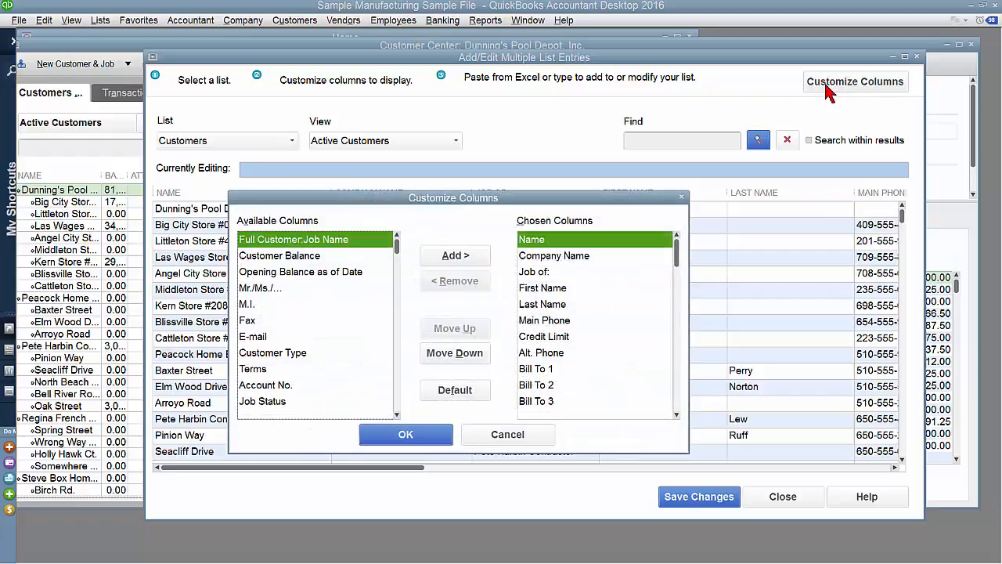
pyautogui.click(543, 376)
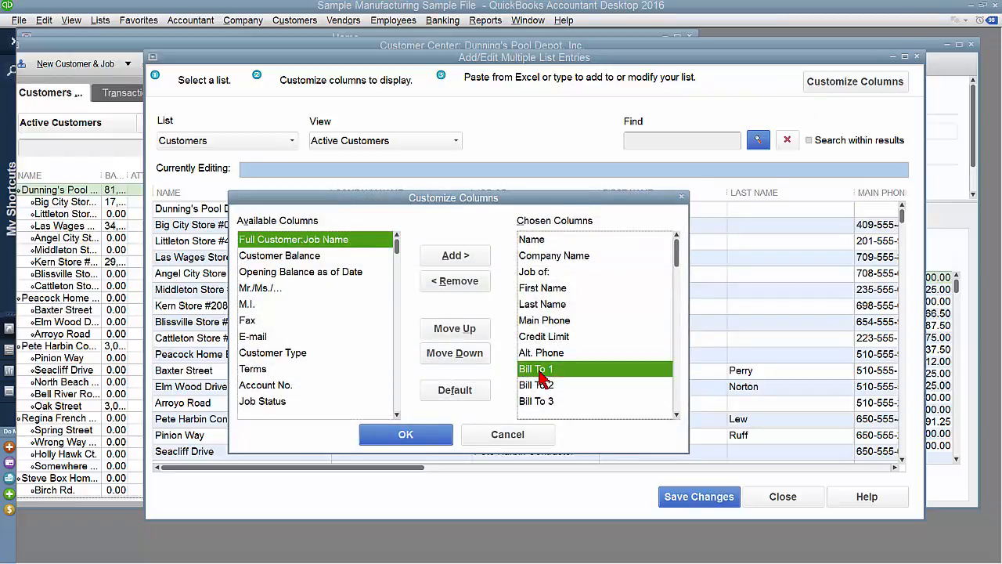
pyautogui.click(544, 354)
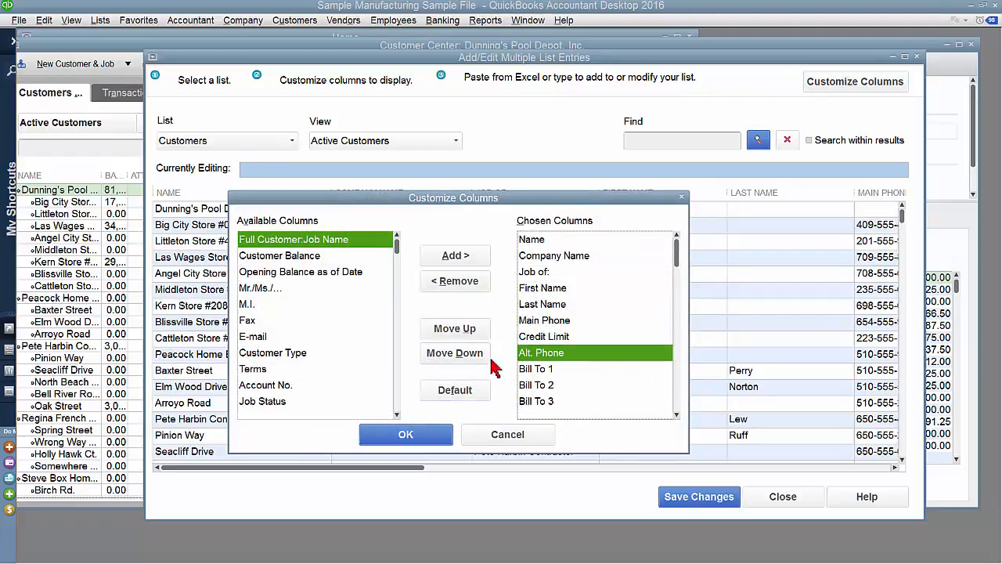
pyautogui.click(461, 283)
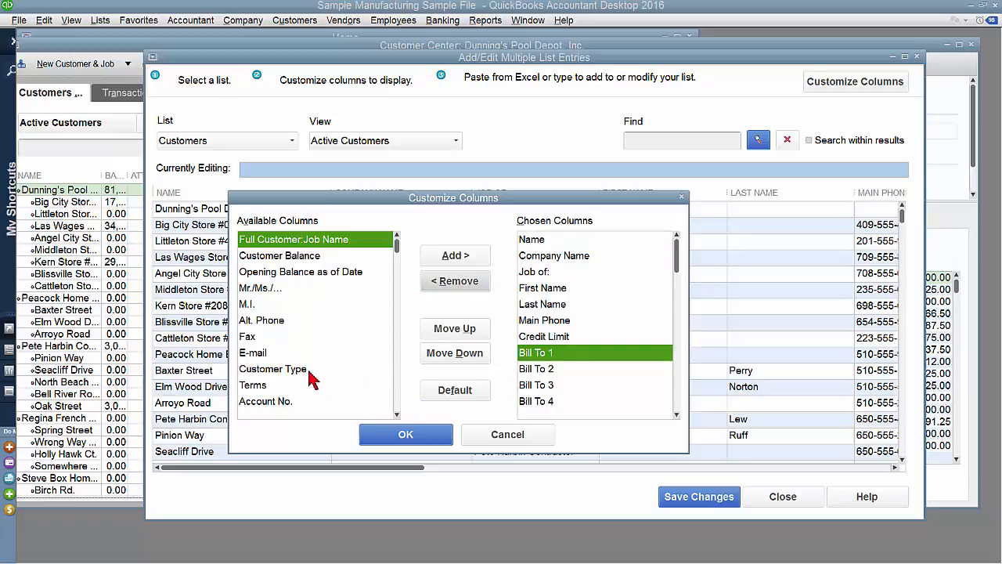
# - Add the E-mail column to the customer list, place it directly above Main Phone, and apply the column layout
pyautogui.click(263, 353)
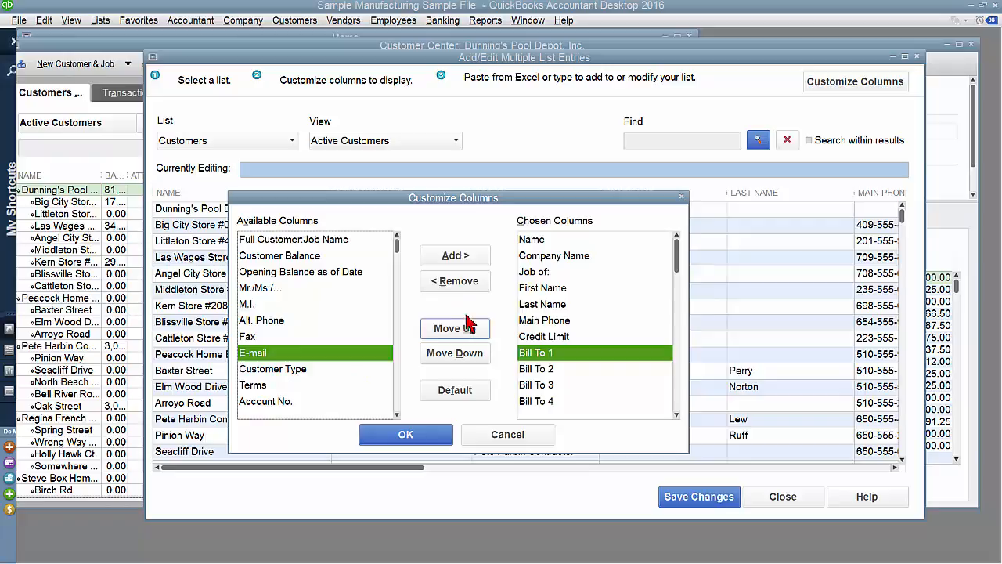
pyautogui.click(462, 257)
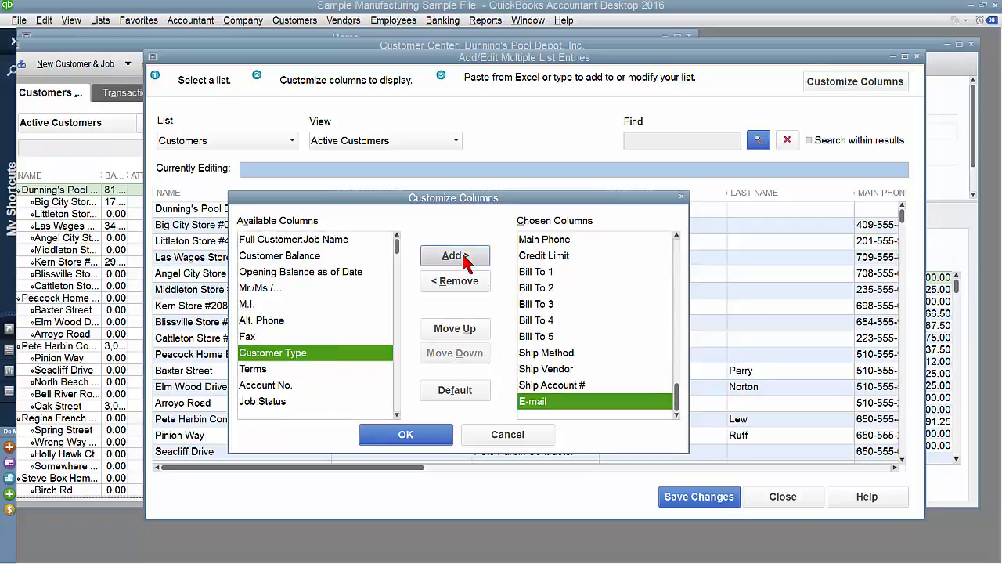
pyautogui.click(461, 331)
pyautogui.click(461, 330)
pyautogui.click(461, 330)
pyautogui.click(461, 330)
pyautogui.click(461, 331)
pyautogui.click(461, 331)
pyautogui.click(461, 331)
pyautogui.click(462, 330)
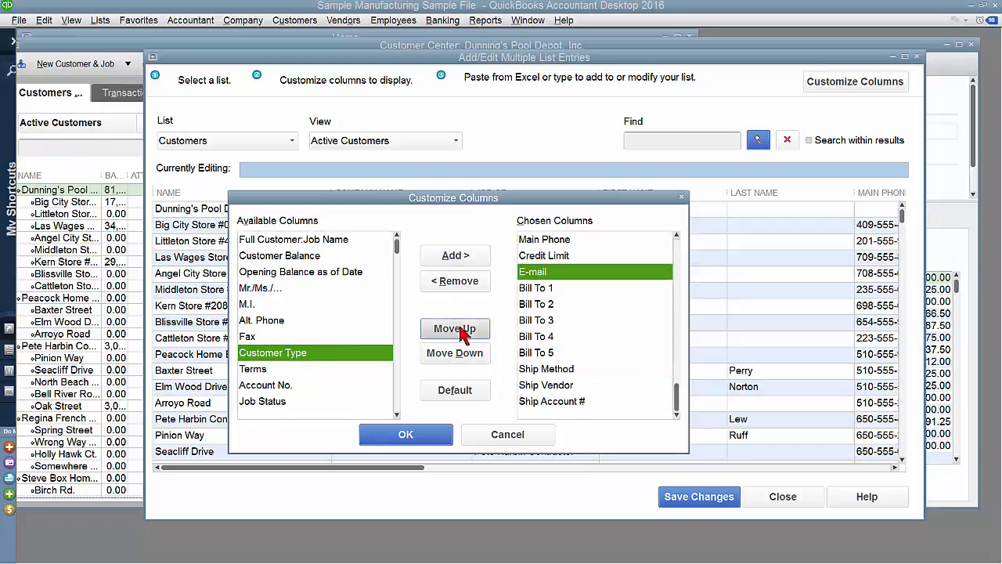
pyautogui.click(461, 331)
pyautogui.click(461, 331)
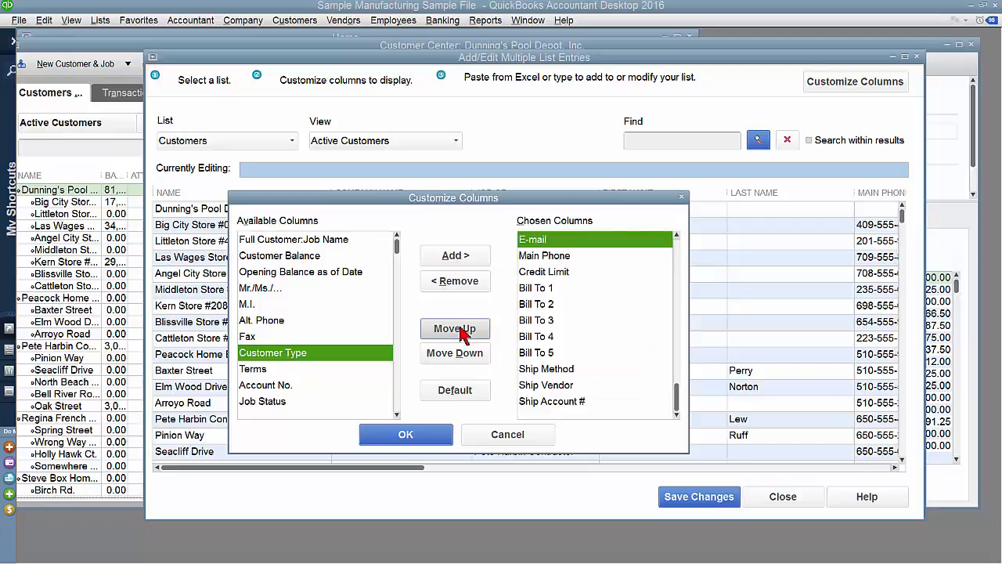
pyautogui.click(428, 441)
# - Switch to the Book1 workbook in Excel and copy the four customer rows, A2:F5, without the header
pyautogui.hotkey('alt', 'Tab')
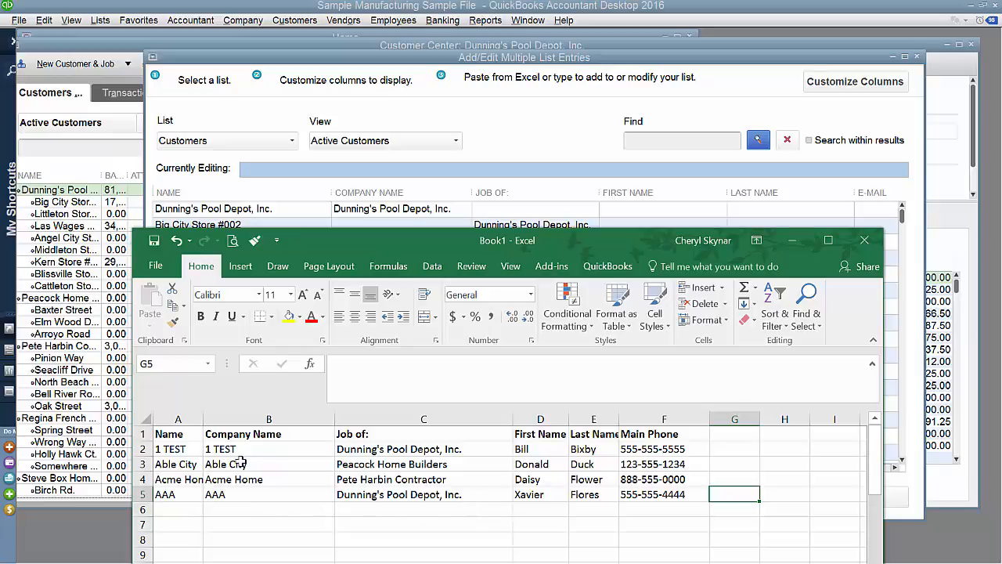
pyautogui.click(143, 433)
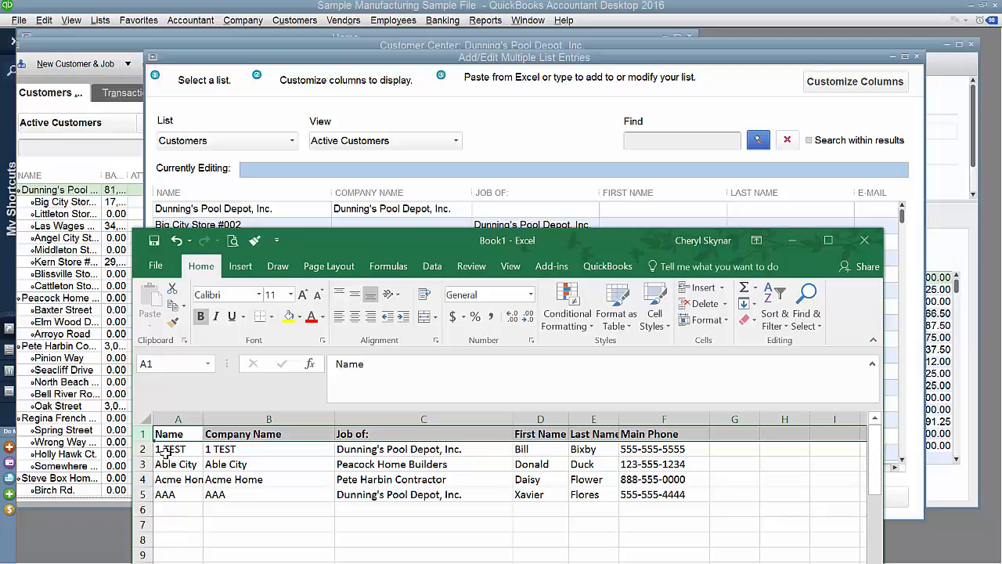
pyautogui.moveTo(165, 449); pyautogui.dragTo(634, 495)
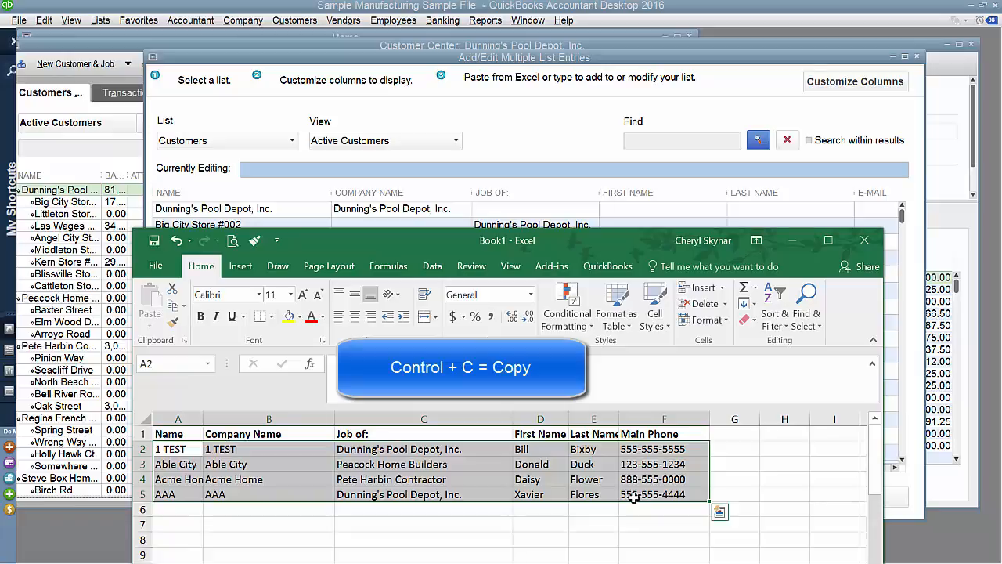
pyautogui.hotkey('ctrl', 'c')
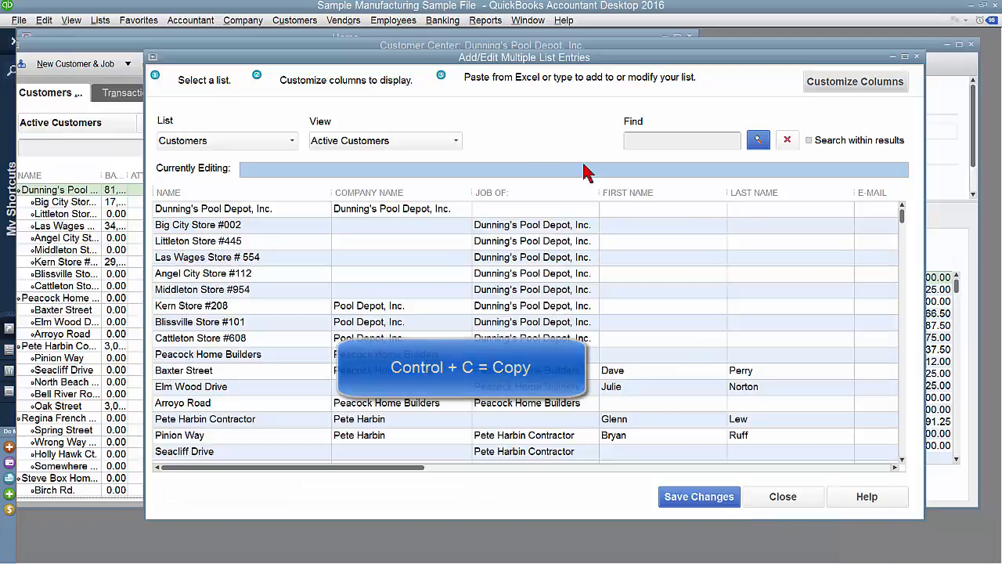
# - Paste the copied rows into the first blank row of the QuickBooks customer list, save the changes, and close the list
pyautogui.click(585, 169)
pyautogui.moveTo(902, 212); pyautogui.dragTo(920, 468)
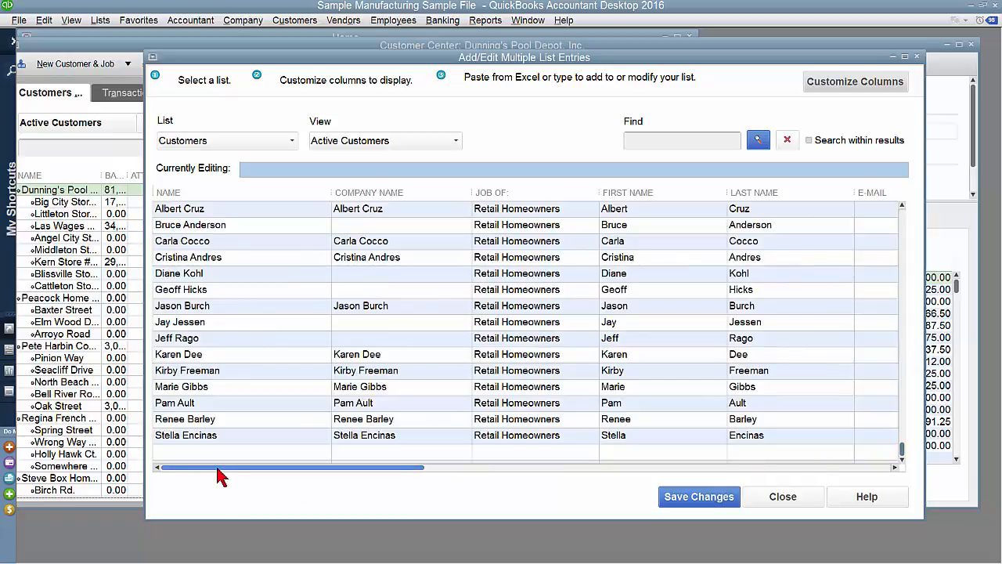
pyautogui.click(171, 454)
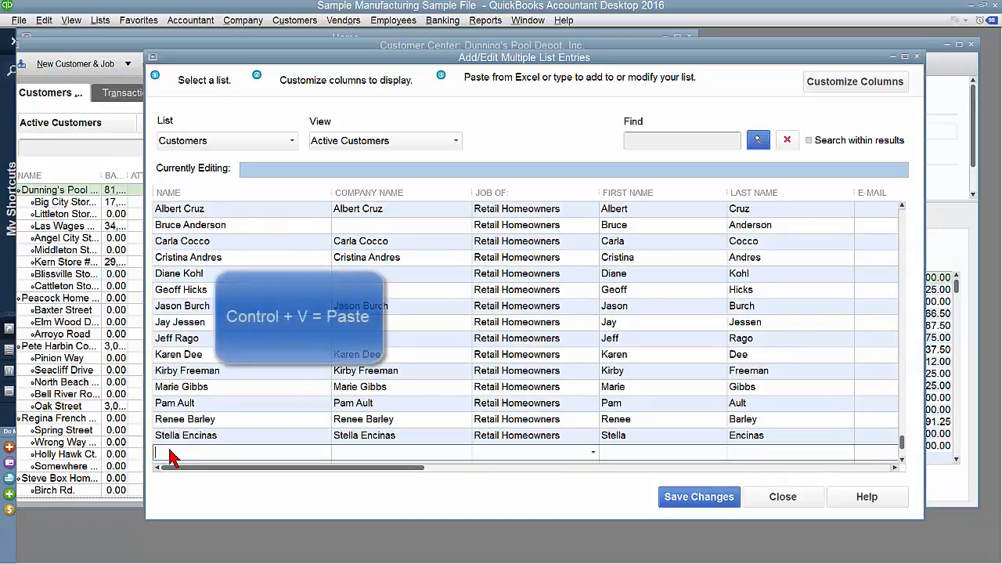
pyautogui.hotkey('ctrl', 'v')
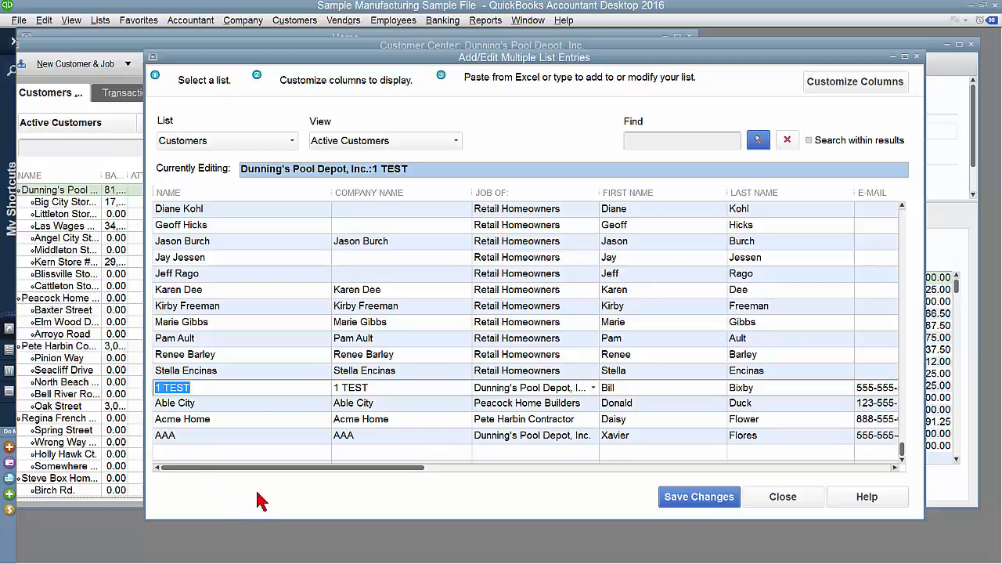
pyautogui.click(689, 503)
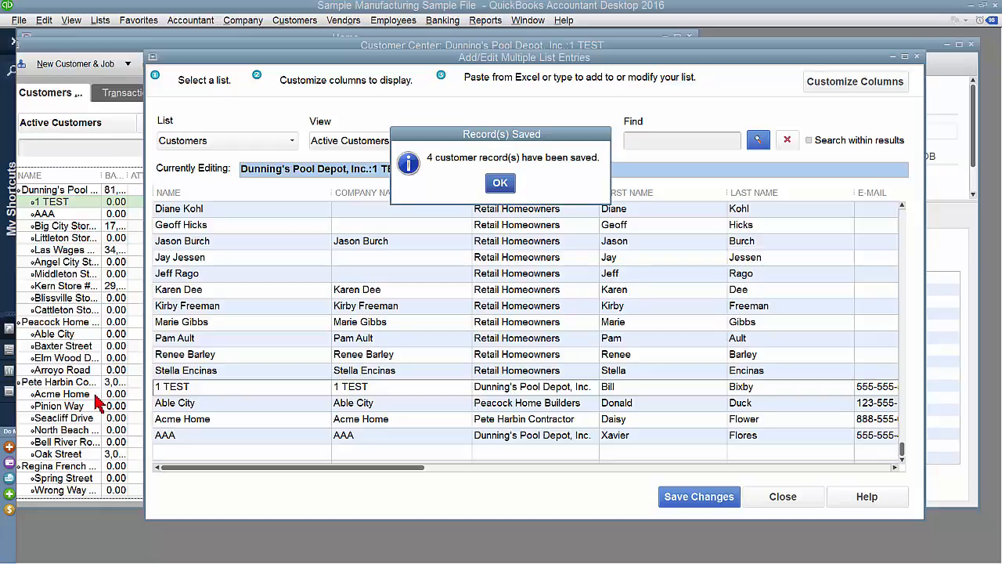
pyautogui.click(500, 182)
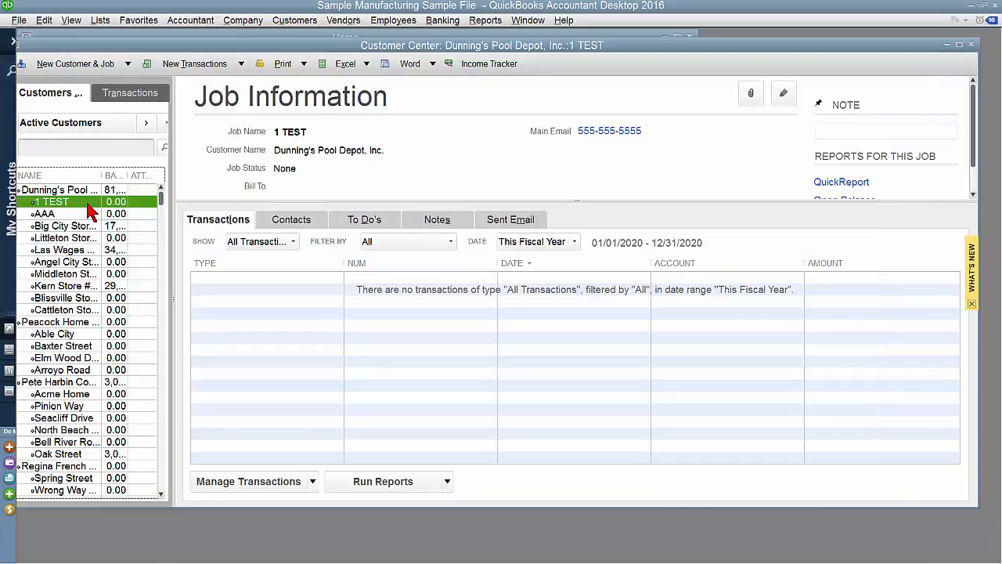
# - Open the 1 TEST job's record and compare its job name and company name with the matching Excel columns
pyautogui.click(784, 94)
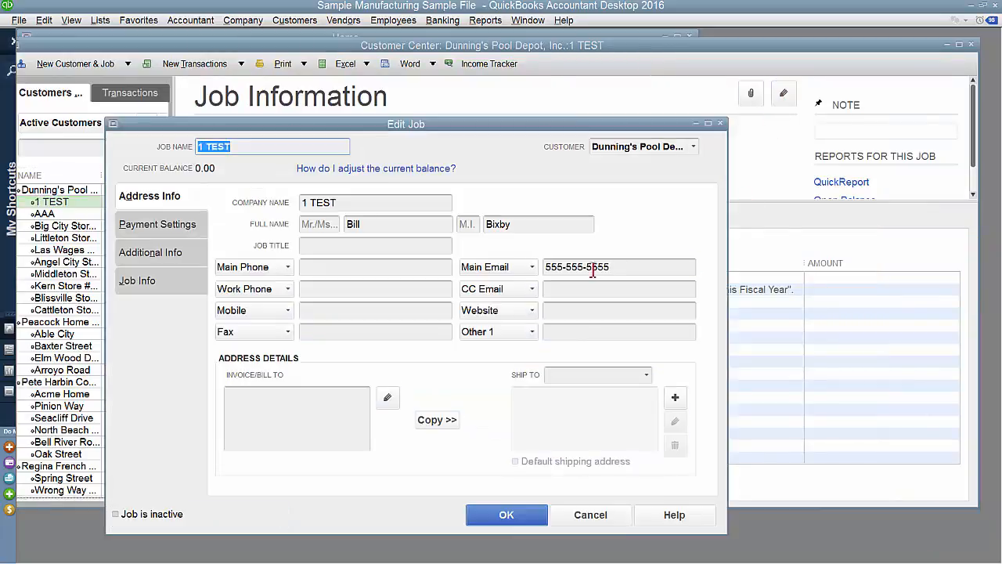
pyautogui.click(524, 223)
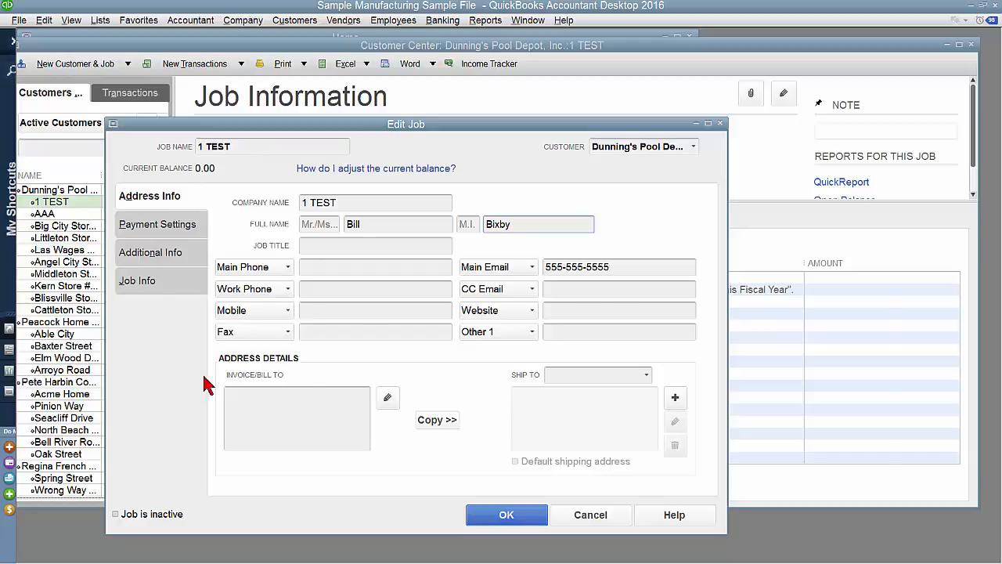
pyautogui.hotkey('alt', 'Tab')
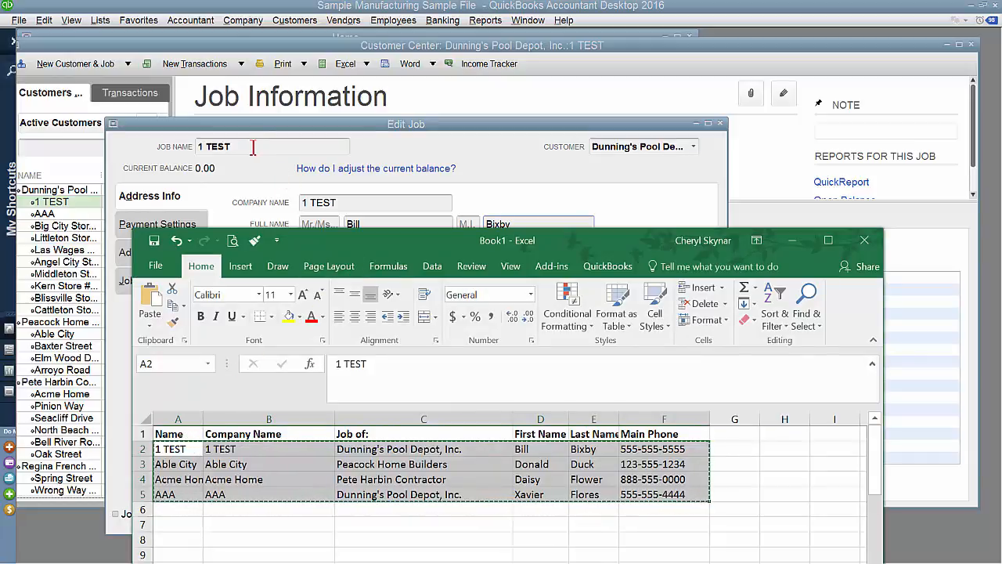
pyautogui.click(171, 434)
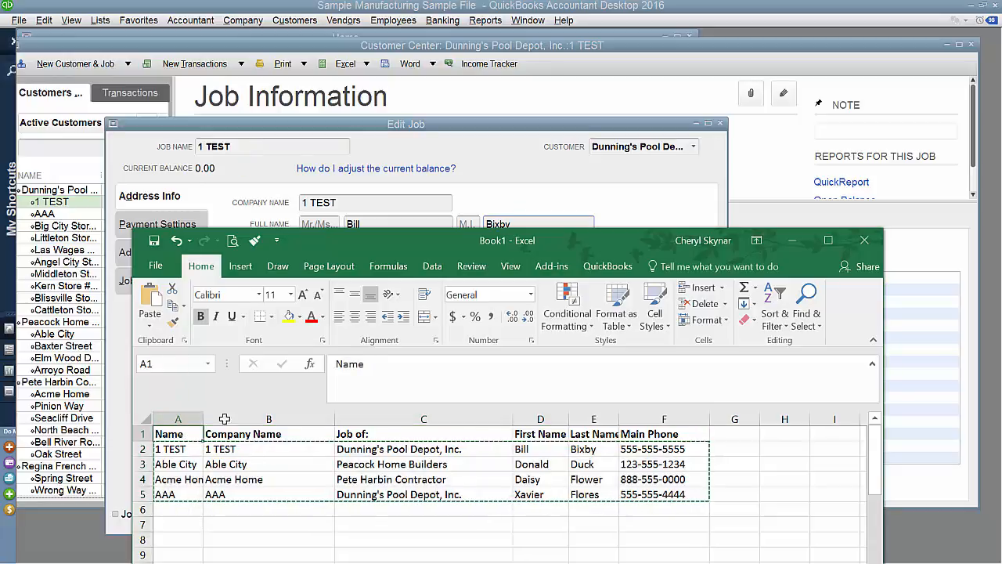
pyautogui.click(254, 145)
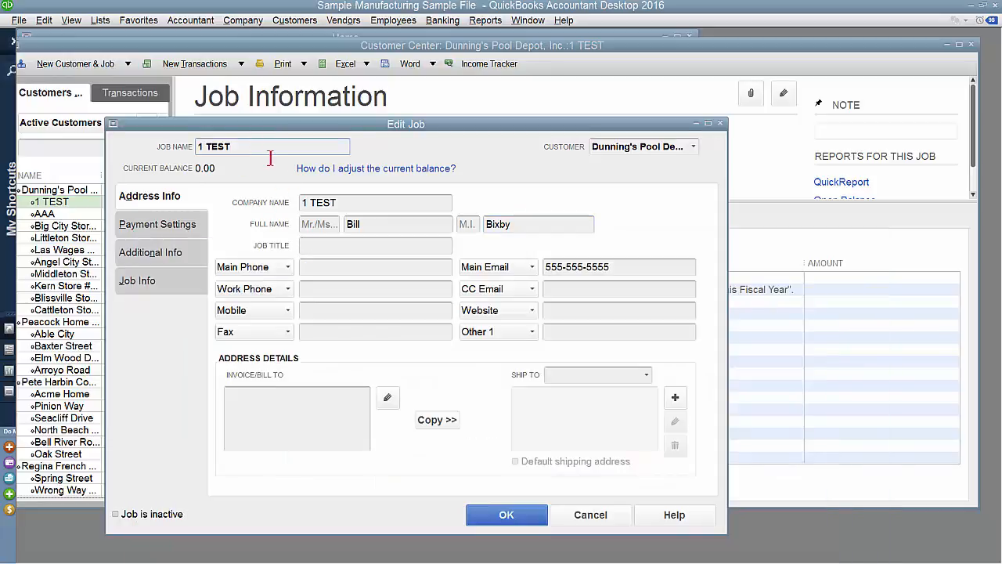
pyautogui.hotkey('alt', 'Tab')
pyautogui.click(286, 446)
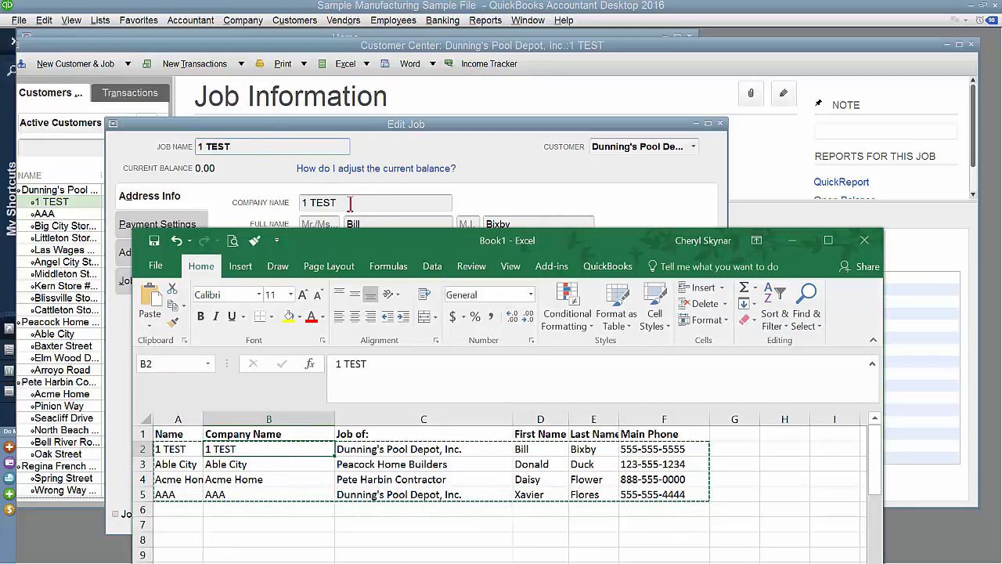
# - Fill row 6 with 2 test, Testing Company, Dunning's Pool Depot, Inc., and the contact's first name, last name and phone number
pyautogui.click(439, 538)
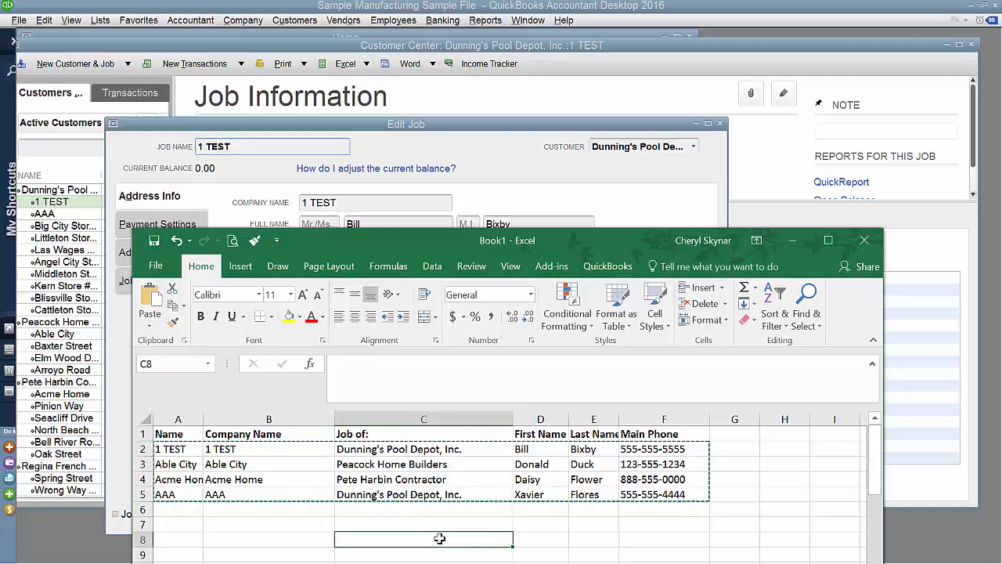
pyautogui.press('Escape')
pyautogui.click(167, 509)
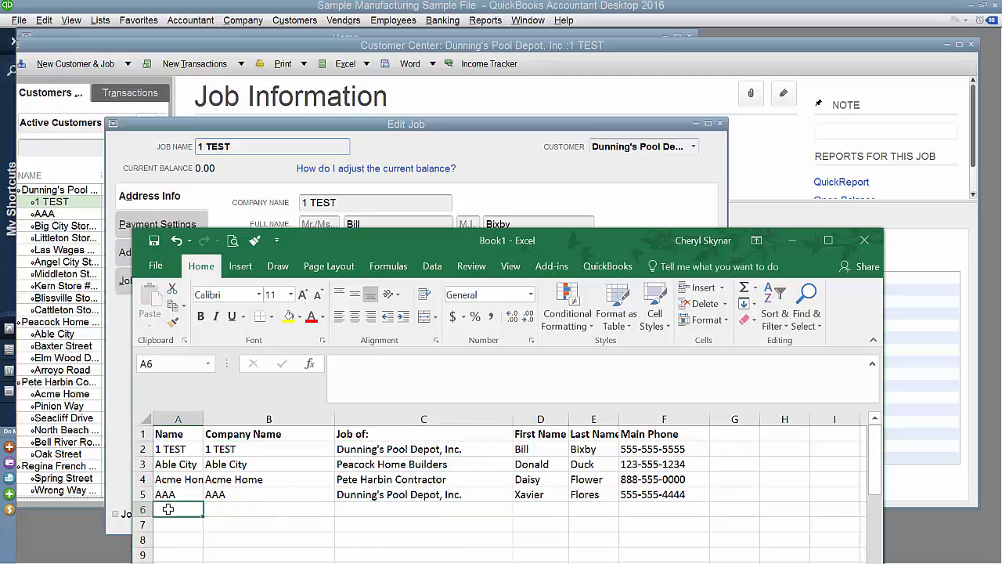
pyautogui.write('2')
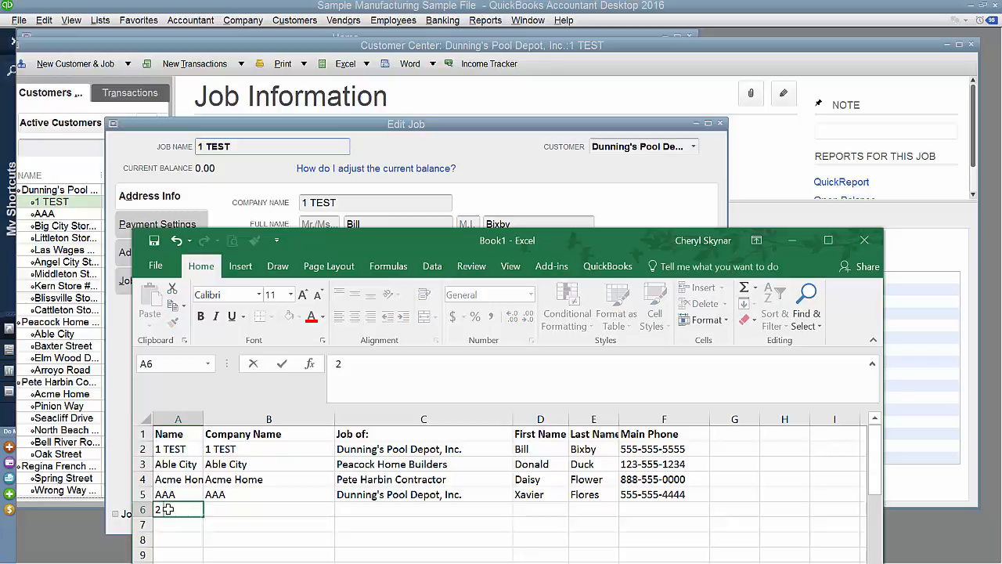
pyautogui.write(' test')
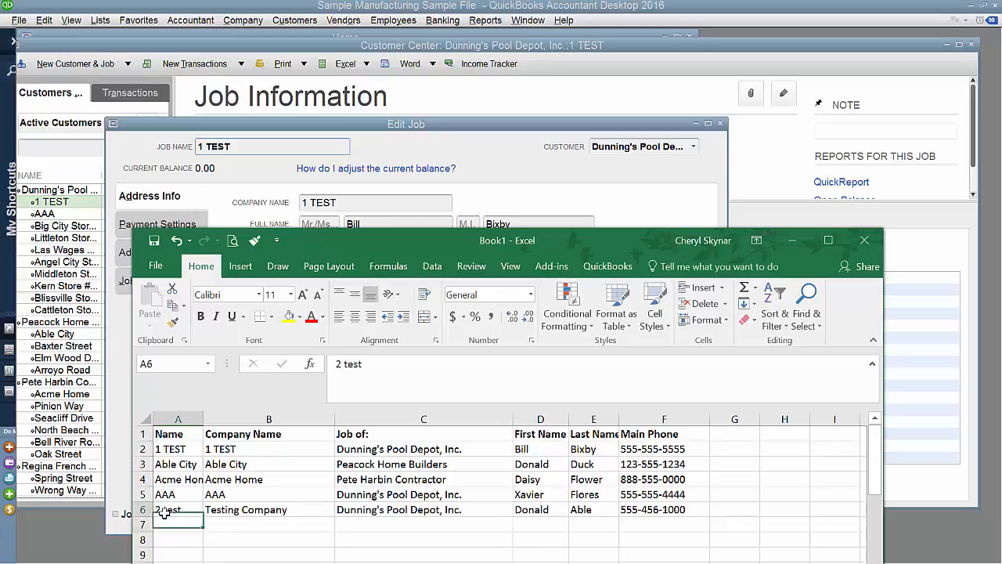
# - Copy the 2 test row A6:F6 into the first blank row of the QuickBooks customer list and save it
pyautogui.moveTo(168, 509); pyautogui.dragTo(656, 511)
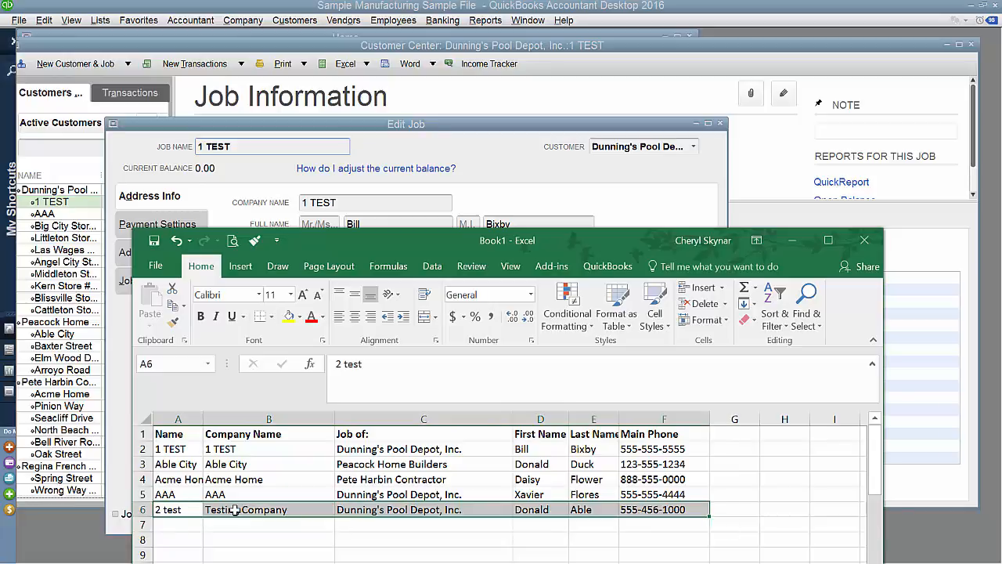
pyautogui.hotkey('ctrl', 'c')
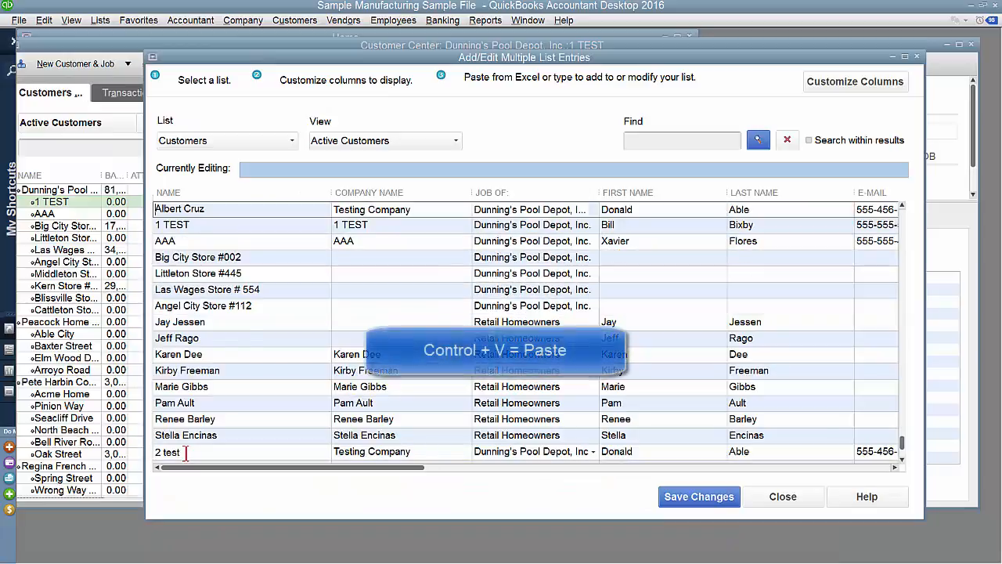
pyautogui.hotkey('ctrl', 'v')
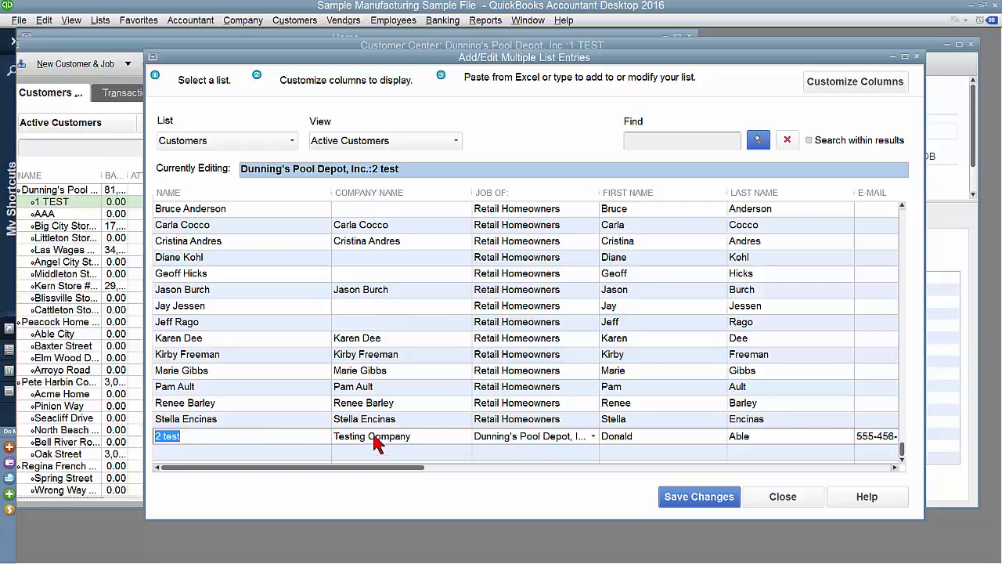
pyautogui.click(687, 501)
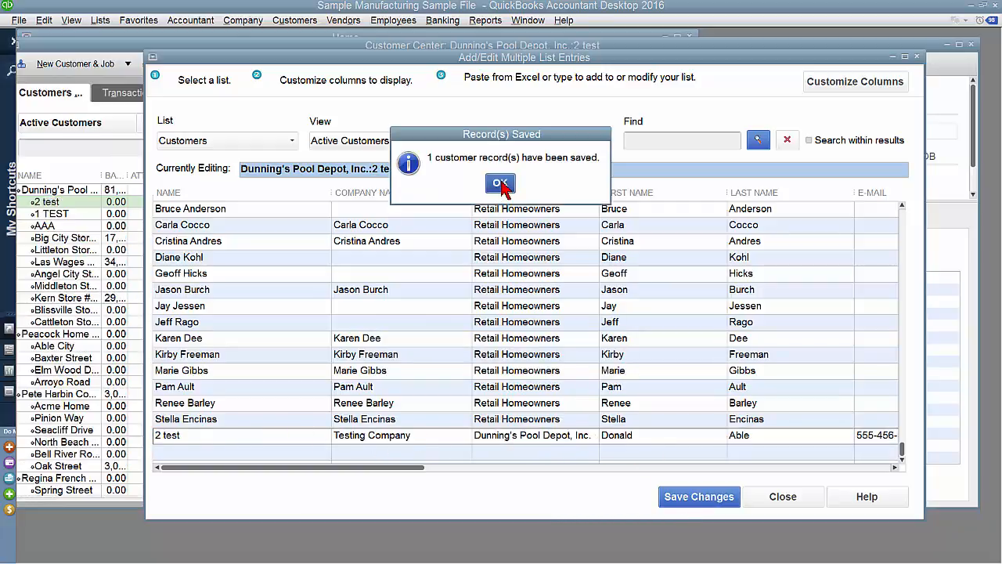
pyautogui.click(502, 185)
# - Close the multiple-entry list and open the 2 test job's record for editing
pyautogui.press('Escape')
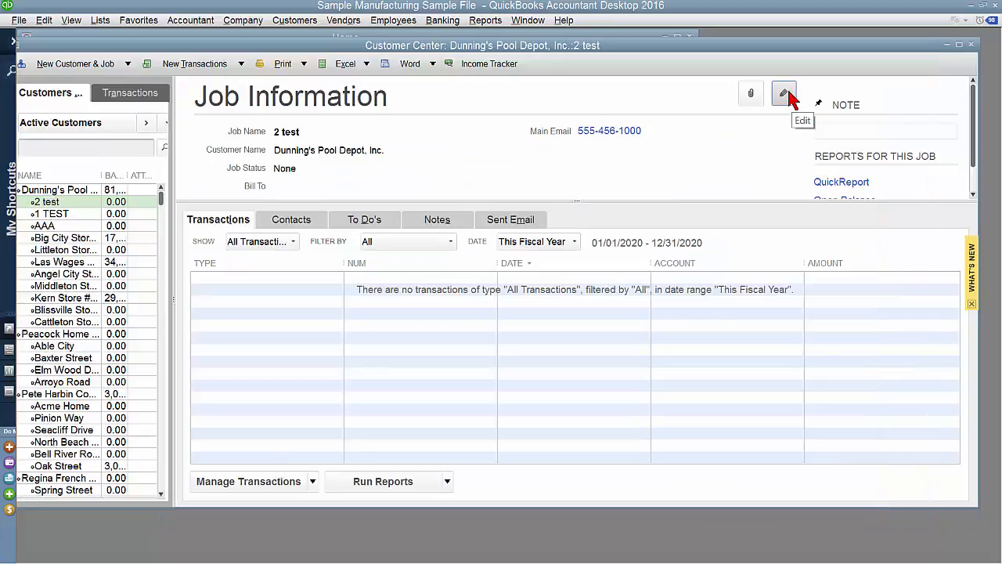
pyautogui.click(784, 94)
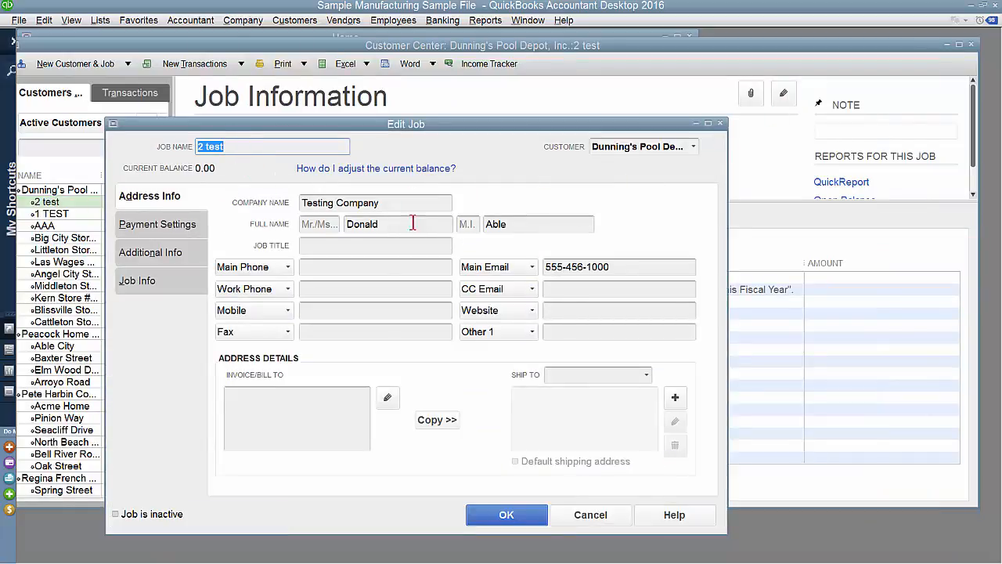
# - Check the company name and job name in the 2 test job's record and close the record
pyautogui.click(387, 204)
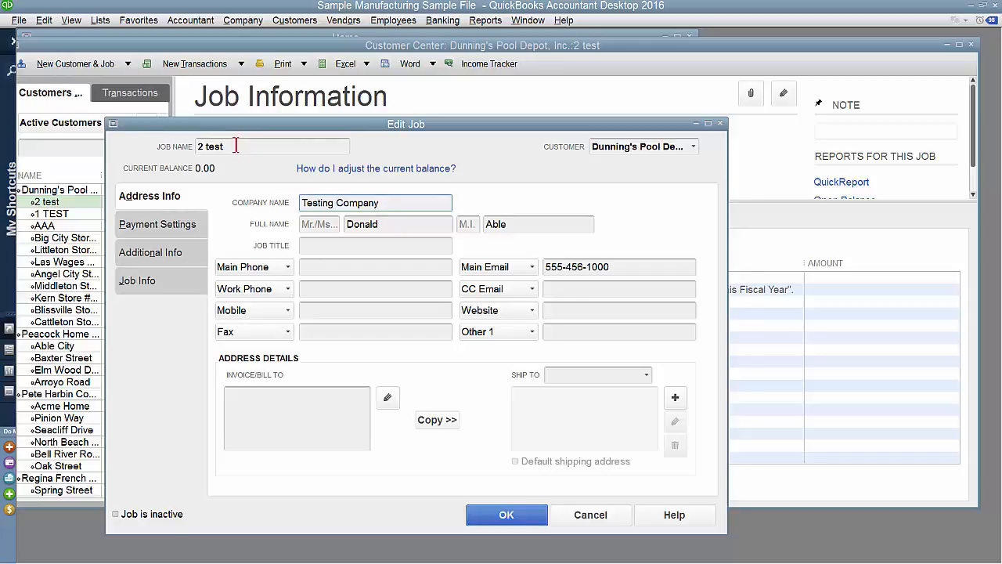
pyautogui.press('Return')
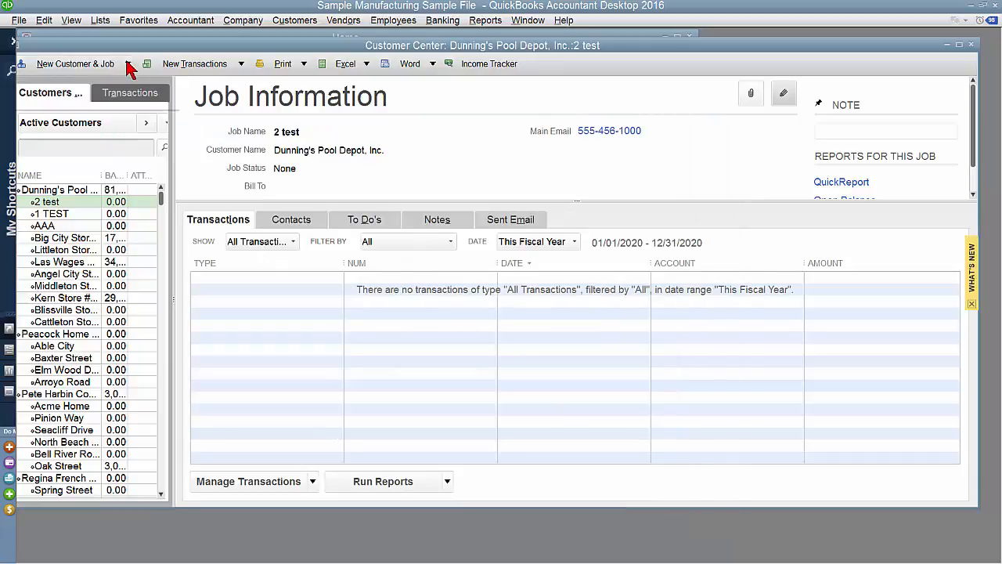
# - Reopen the multiple customer and job entry list, filter it to Unsaved Customers, and start an entry in the first blank row's name
pyautogui.click(127, 64)
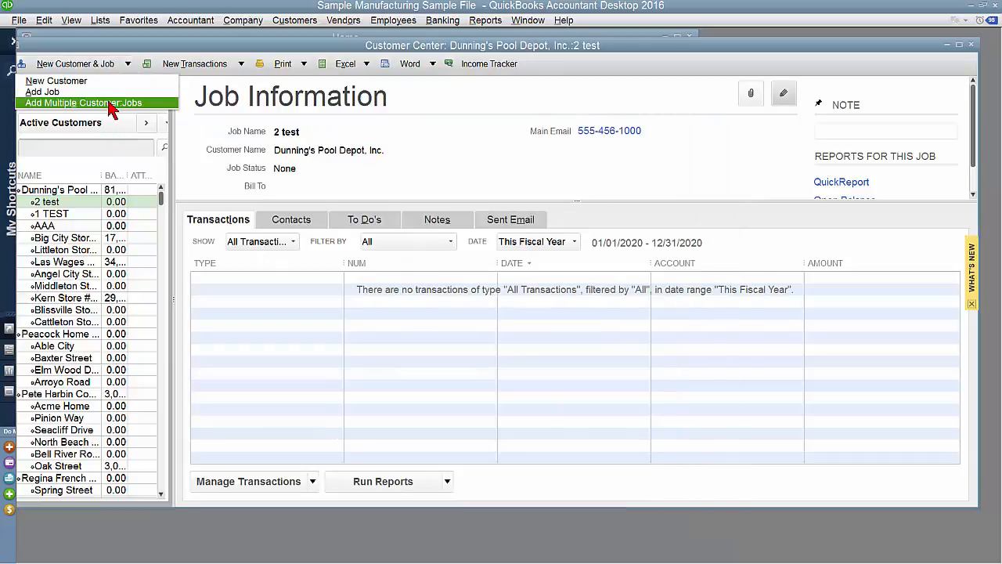
pyautogui.click(110, 103)
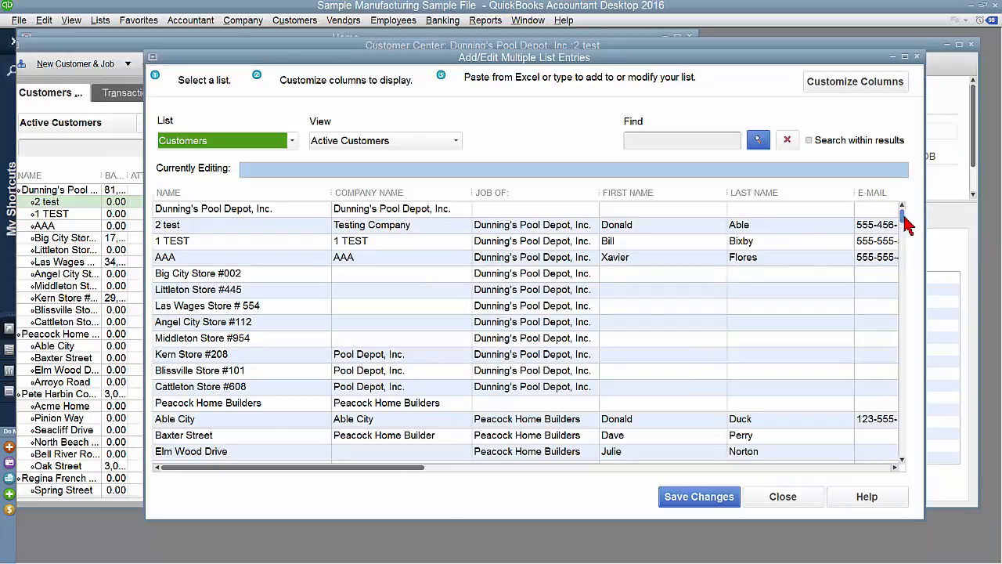
pyautogui.moveTo(907, 224); pyautogui.dragTo(918, 407)
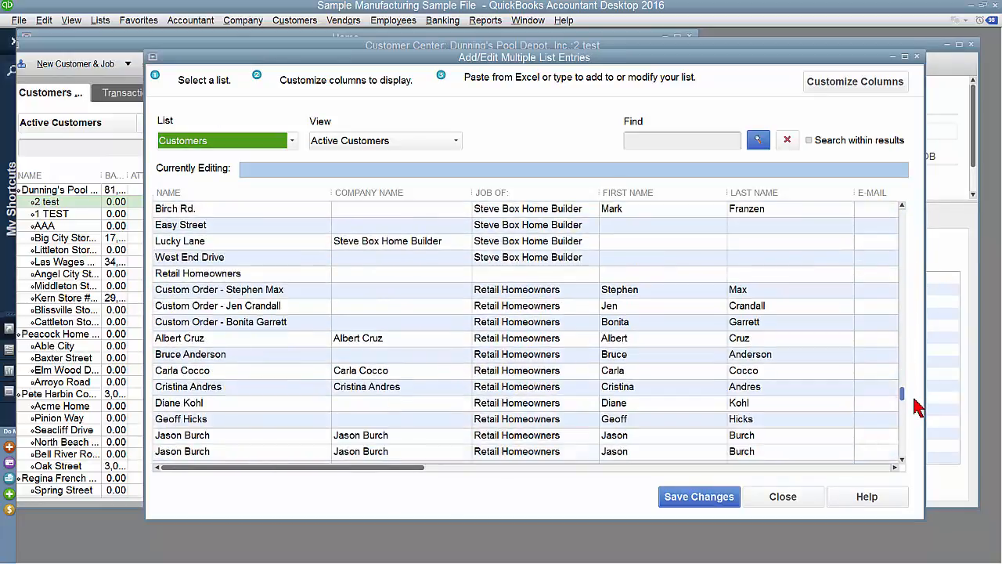
pyautogui.click(457, 145)
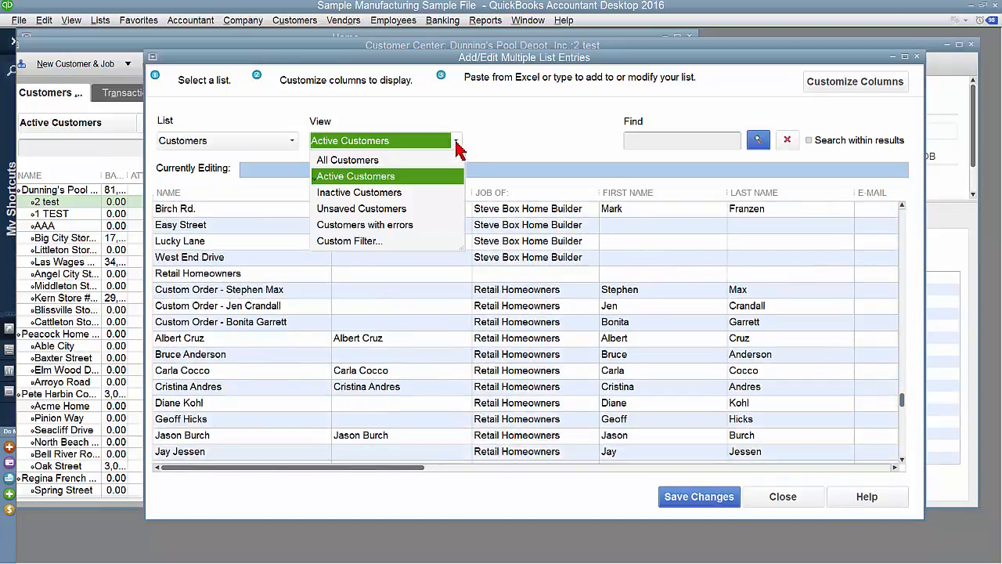
pyautogui.click(379, 209)
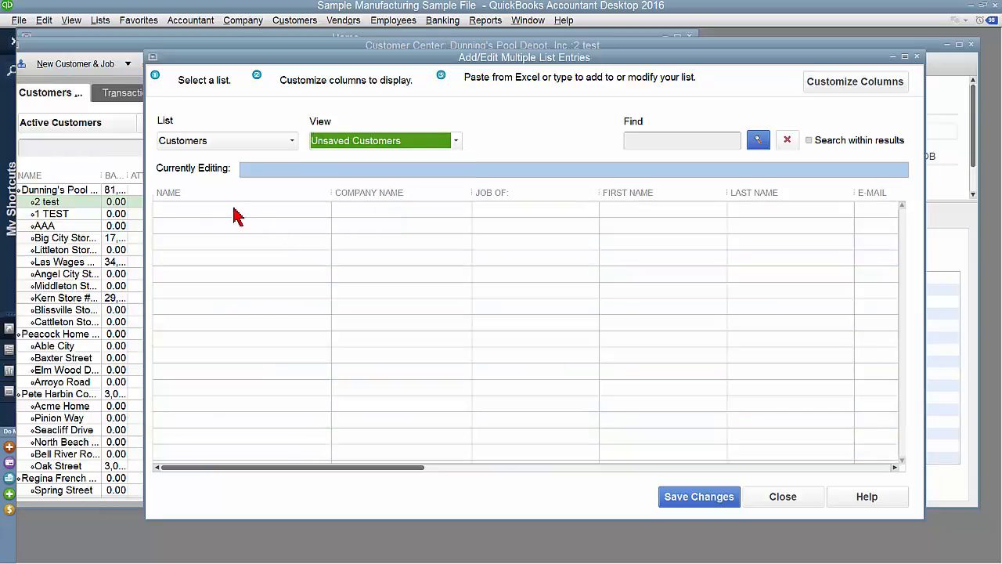
pyautogui.click(235, 210)
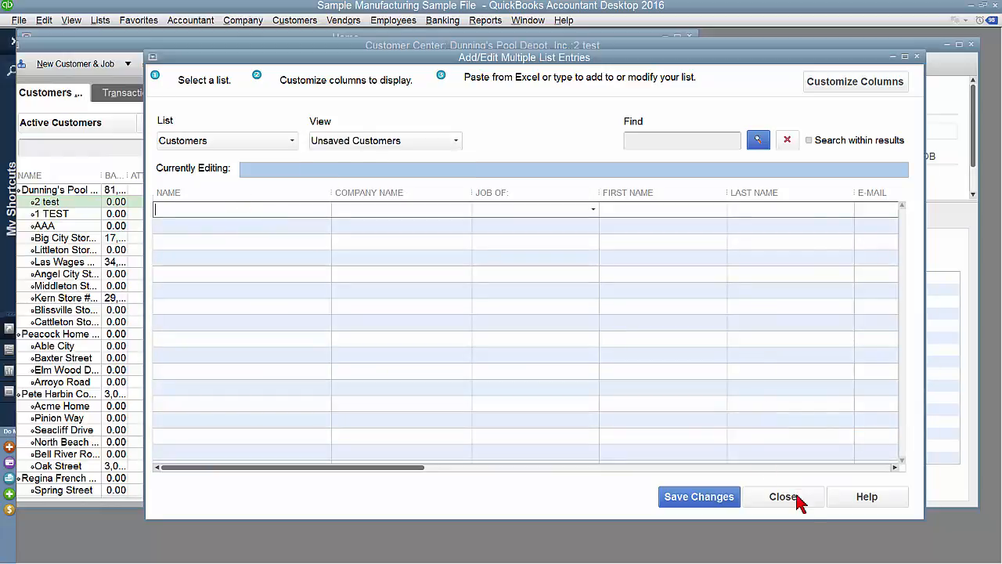